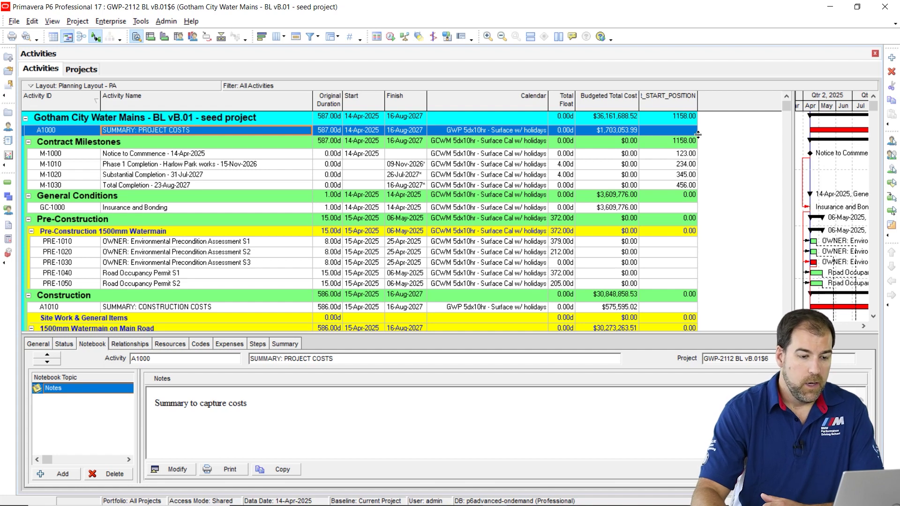
Step: Widen the START_POSITION column in P6, then minimise P6 to show the desktop
left_click_drag(698, 105, 716, 105)
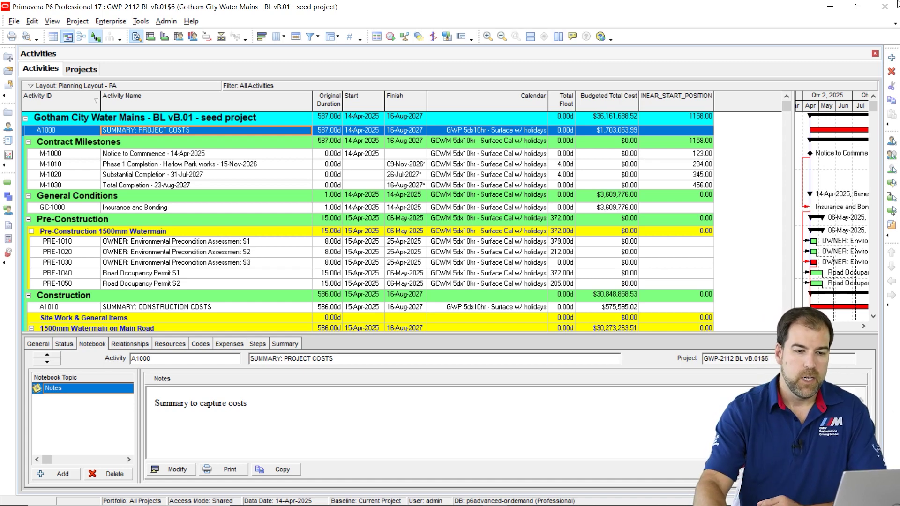
left_click(830, 7)
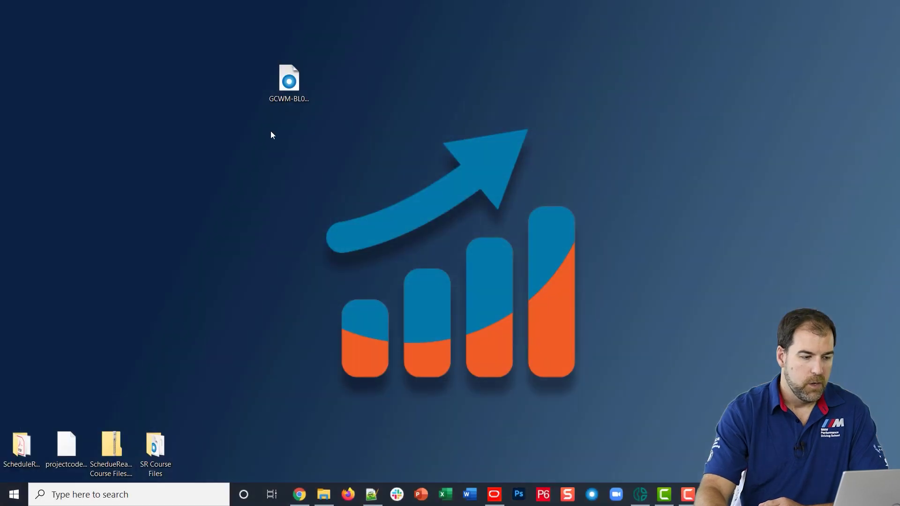
Step: Select the exported GCWM-BL03.xer file on the desktop
left_click(274, 98)
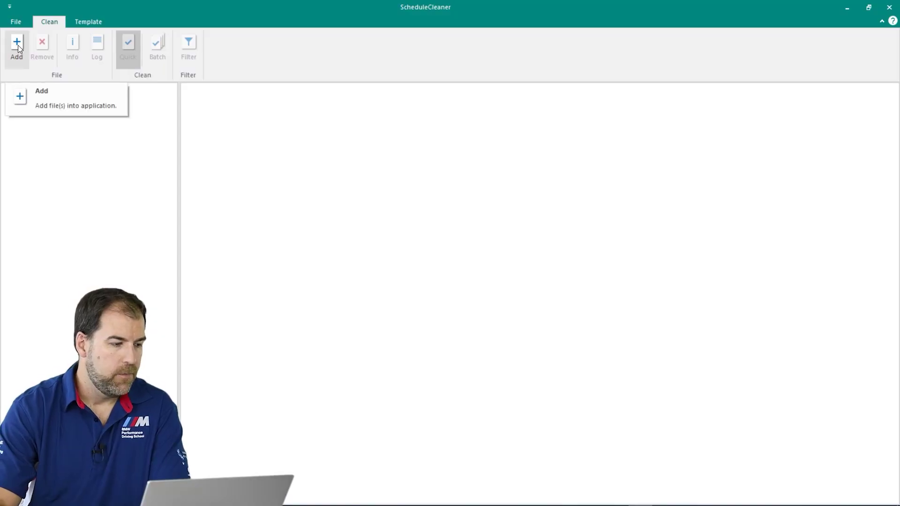
Step: Add GCWM-BL03.xer from the Desktop to ScheduleCleaner and open the Customize Quick Clean options
left_click(8, 42)
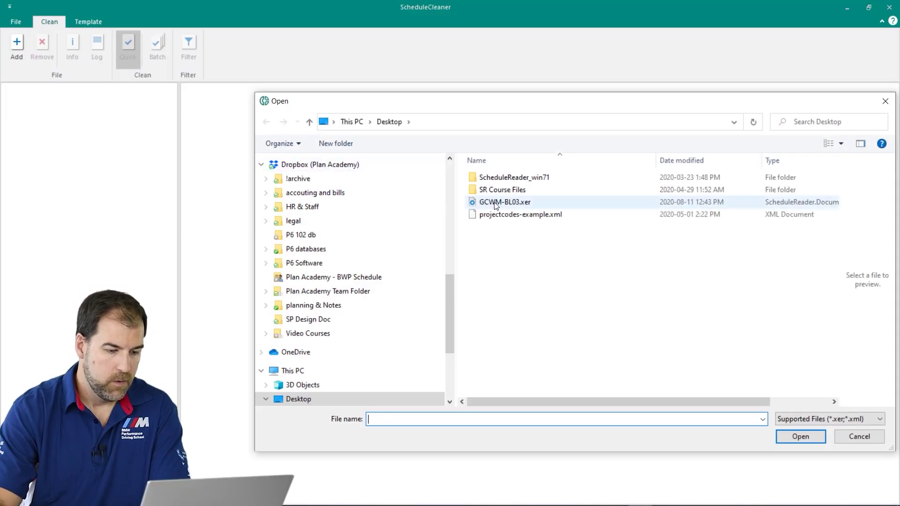
left_click(502, 203)
left_click(796, 437)
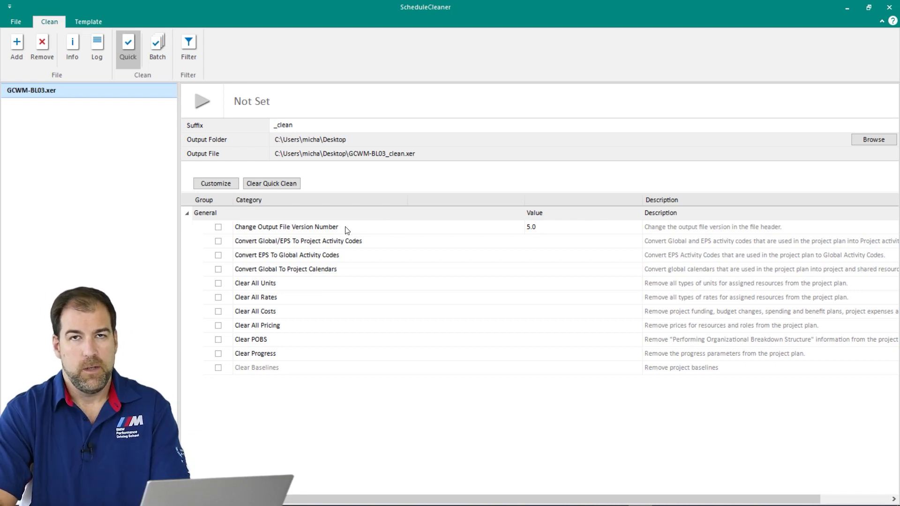
left_click(226, 184)
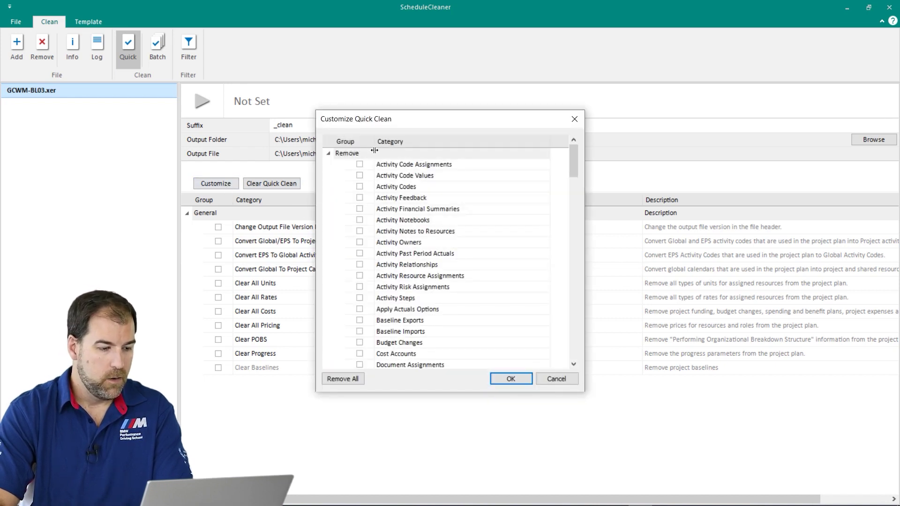
Step: Mark Activity Code Assignments, Activity Code Values and Activity Codes for removal
left_click_drag(384, 122, 352, 75)
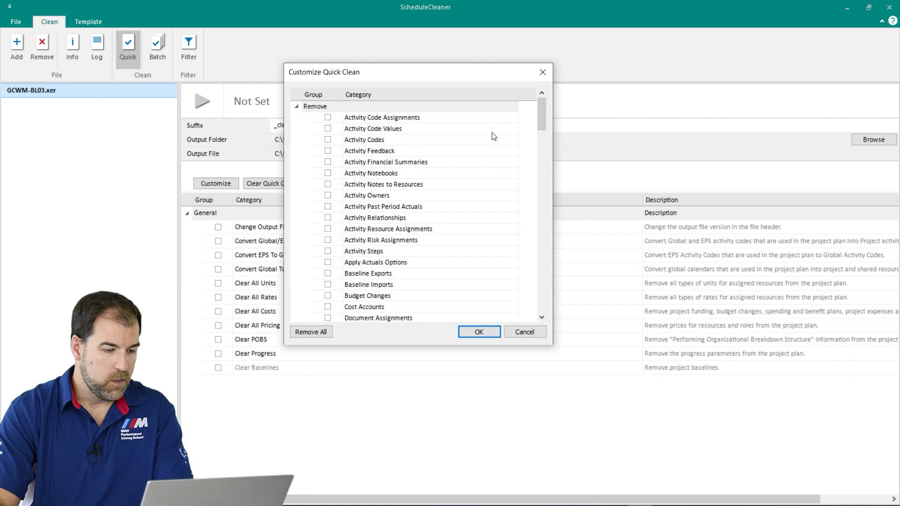
left_click_drag(541, 115, 562, 113)
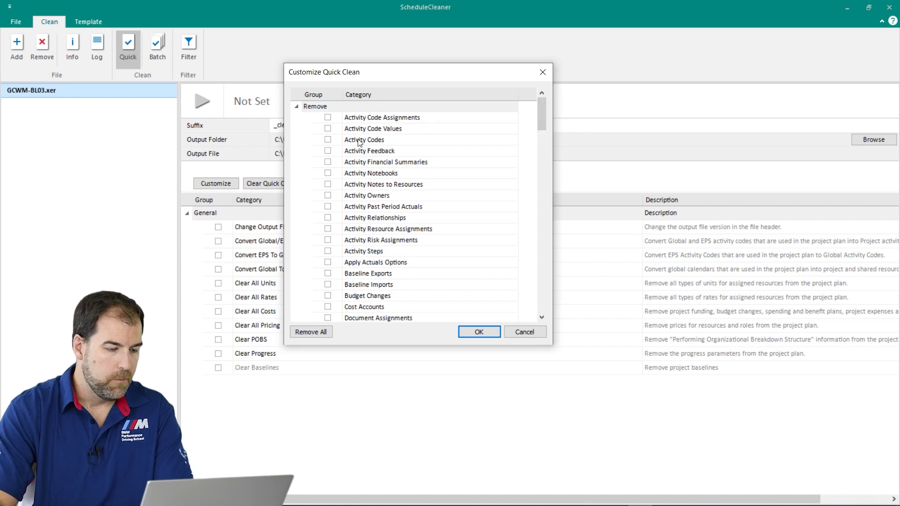
left_click(328, 118)
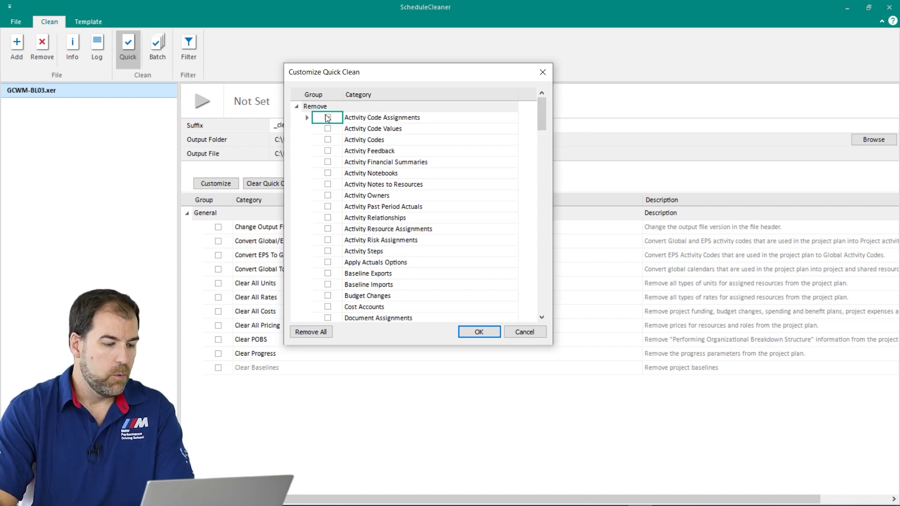
left_click(328, 140)
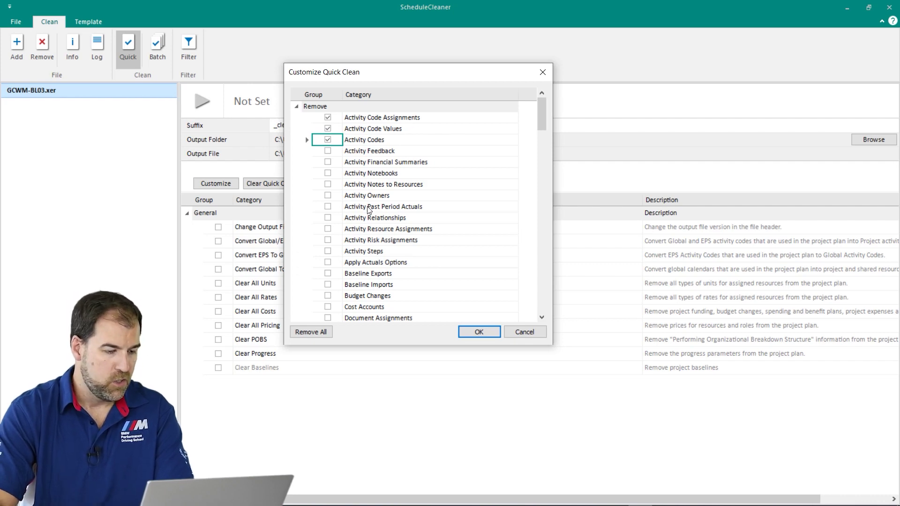
Step: Mark Notebook Topics, User Defined Field Values and User Defined Fields, then add them to the list
scroll(370, 213, "down", 10)
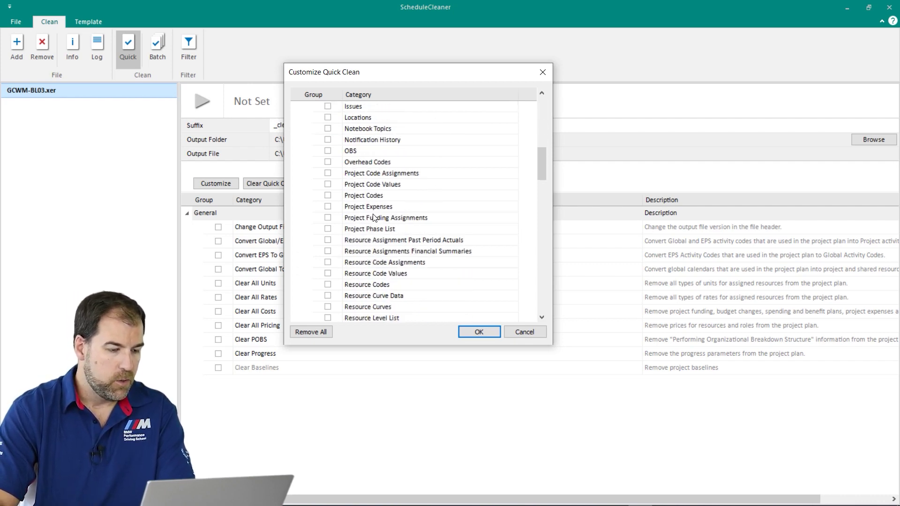
left_click(328, 128)
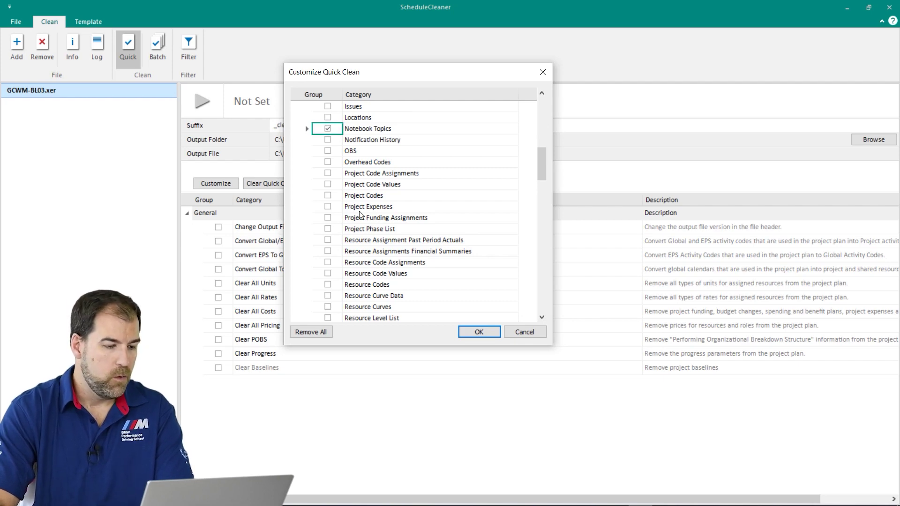
scroll(364, 215, "down", 5)
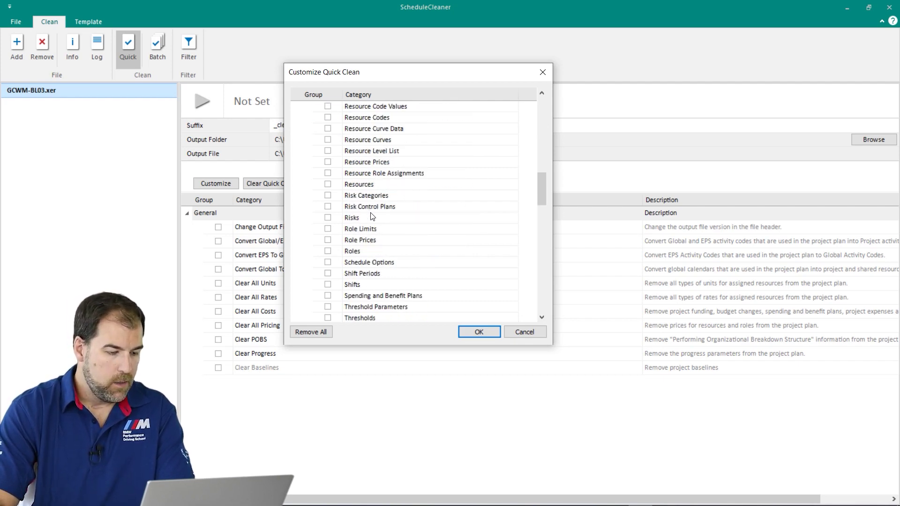
scroll(359, 199, "down", 1)
scroll(355, 202, "down", 1)
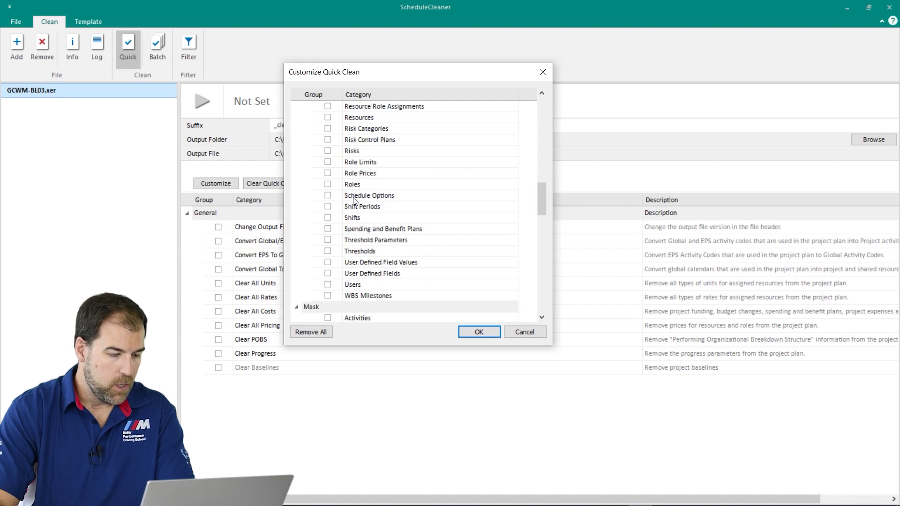
left_click(328, 263)
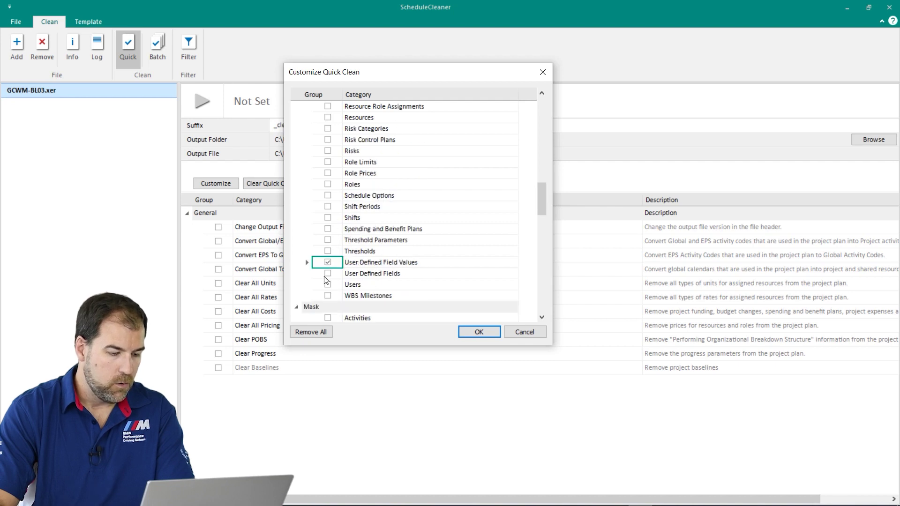
left_click(328, 274)
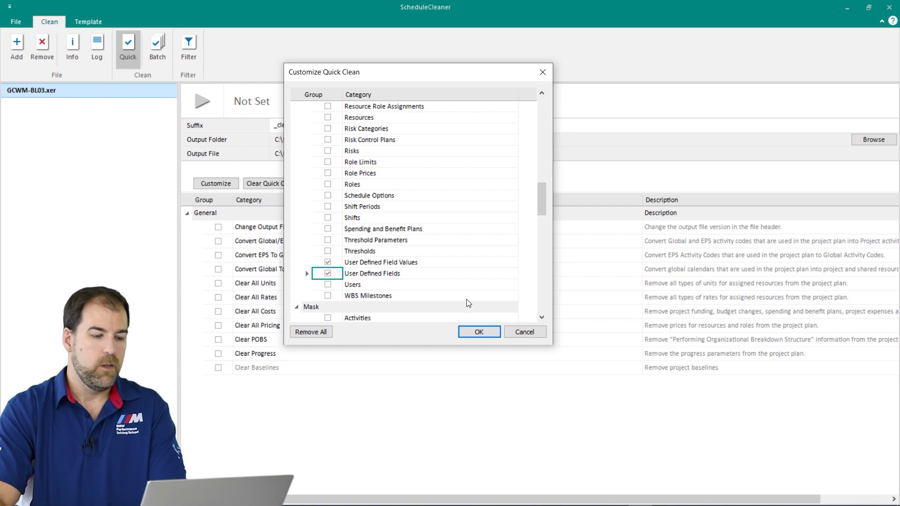
left_click(479, 332)
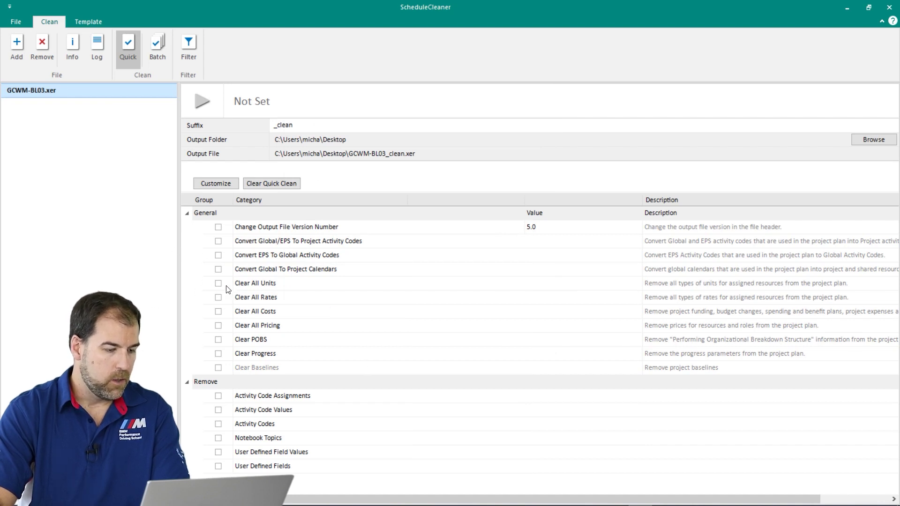
Step: Enable Clear All Rates, Clear All Costs and Clear All Pricing
left_click(218, 297)
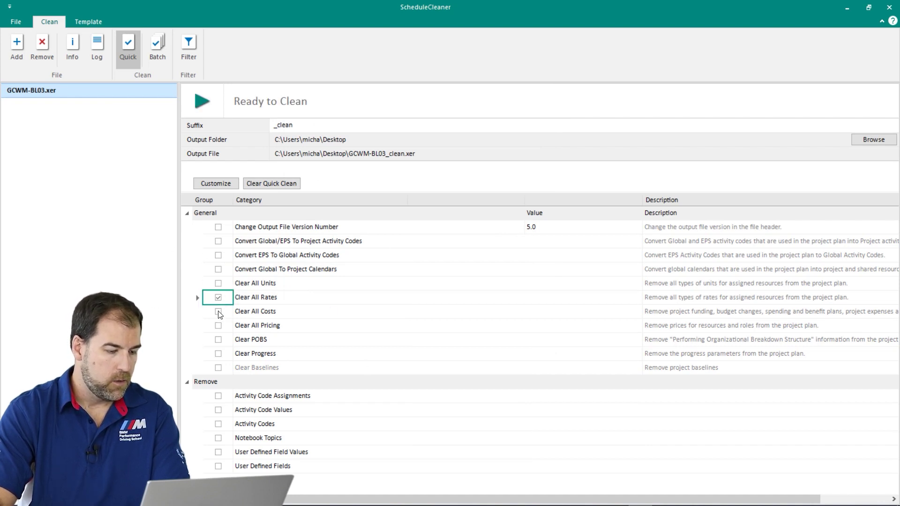
left_click(219, 312)
left_click(220, 325)
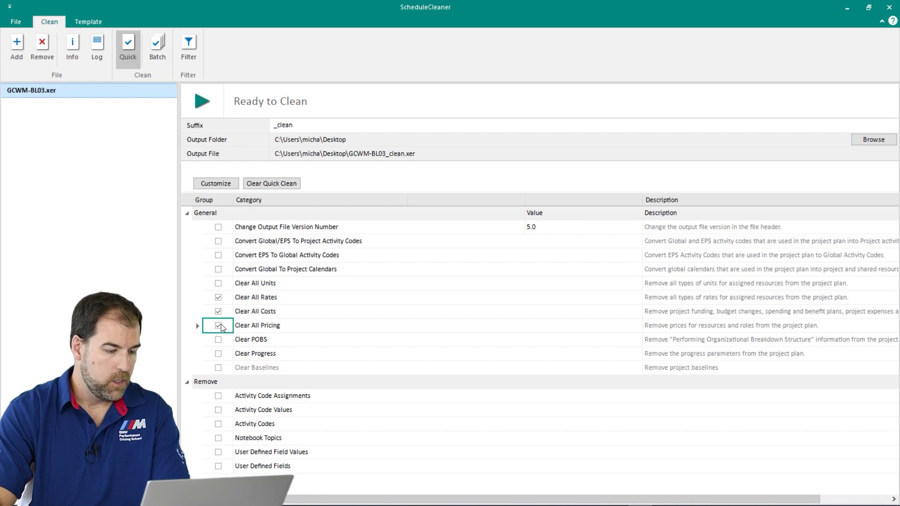
Step: Enable removal of activity codes, notebook topics and UDFs, then run the clean to GCWM-BL03_clean.xer
left_click(218, 397)
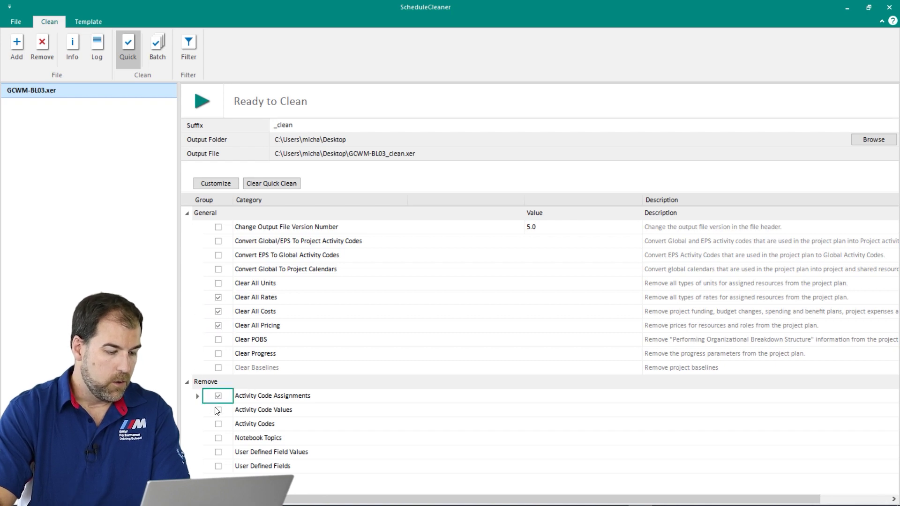
left_click(218, 410)
left_click(219, 425)
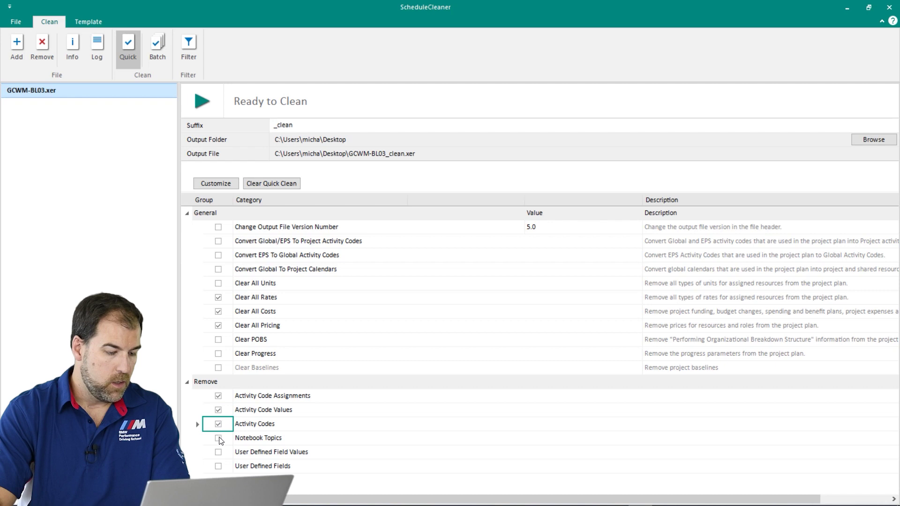
left_click(218, 439)
left_click(219, 453)
left_click(220, 467)
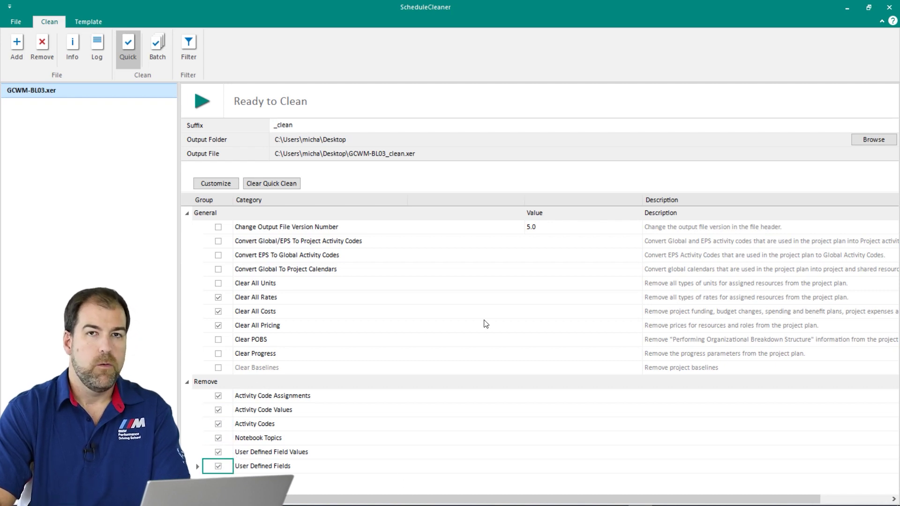
left_click(203, 102)
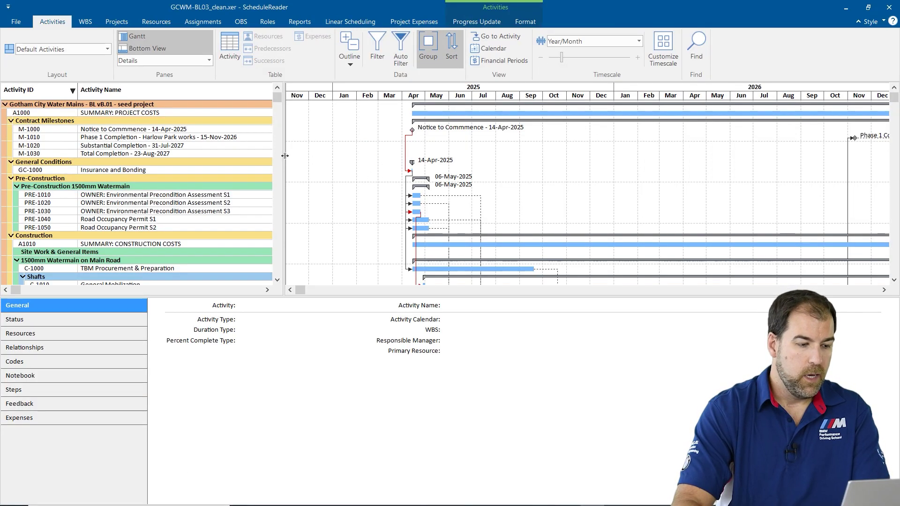
Step: Widen the activity table to show Budgeted Total Cost at $0.00, then select A1000 SUMMARY: PROJECT COSTS
left_click_drag(455, 170, 852, 167)
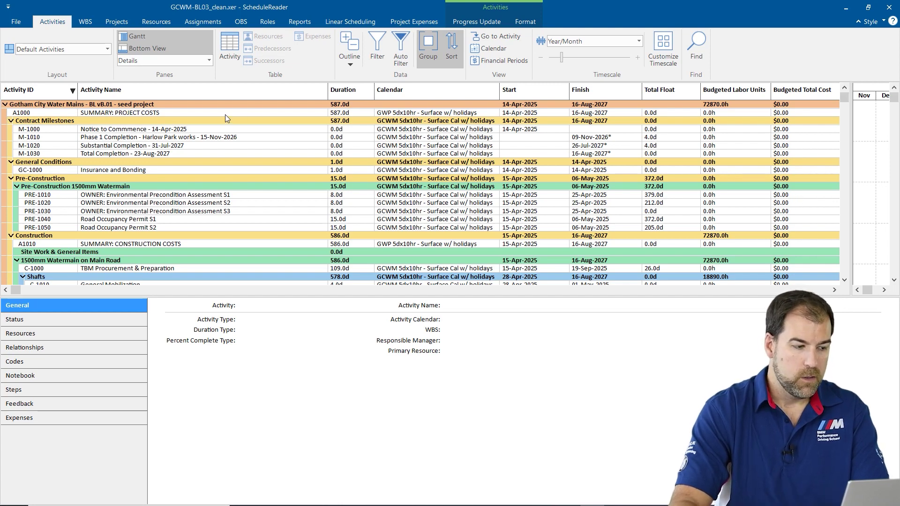
left_click(108, 113)
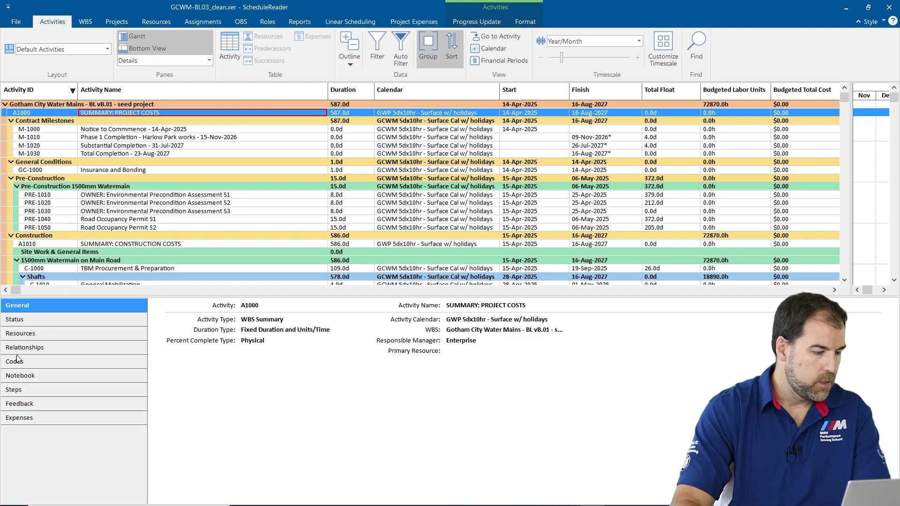
Step: Show A1000's empty Notebook tab and widen the activity table slightly more
left_click(16, 377)
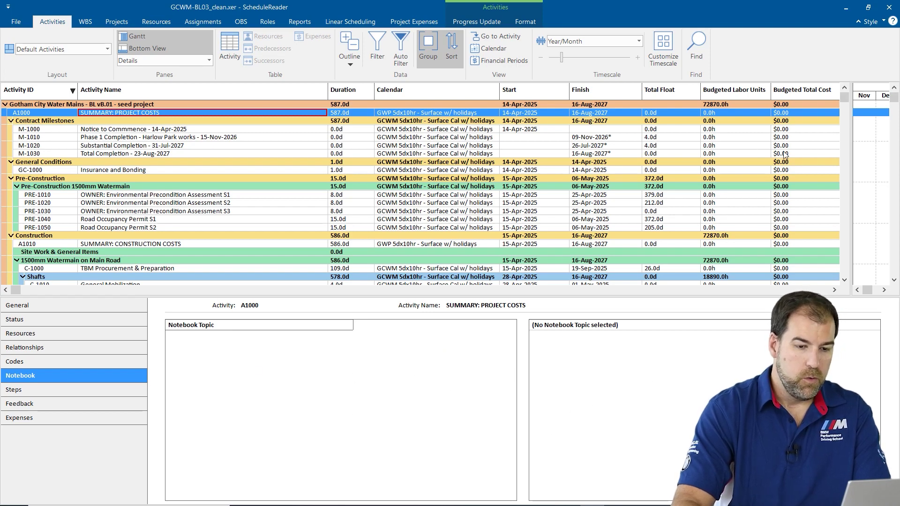
left_click_drag(849, 107, 878, 107)
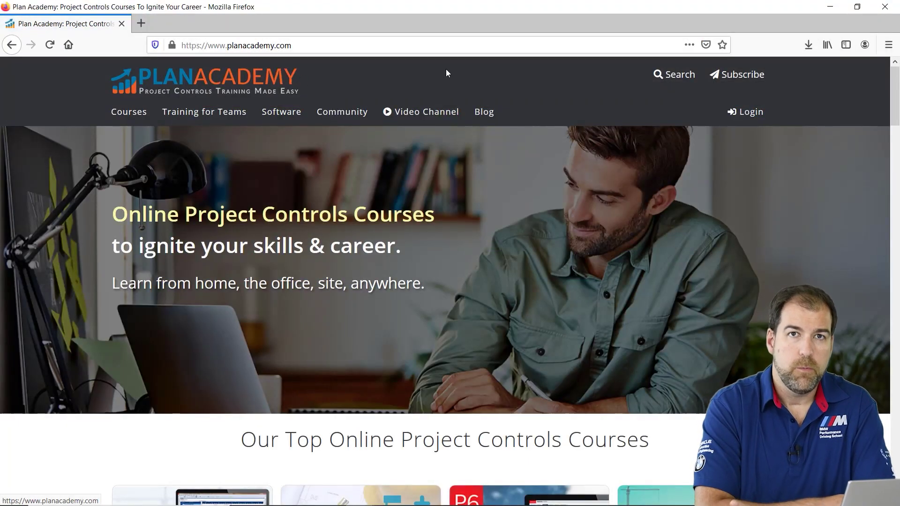
Step: Go to the ScheduleCleaner for P6 page from the Software menu on planacademy.com
mouse_move(275, 115)
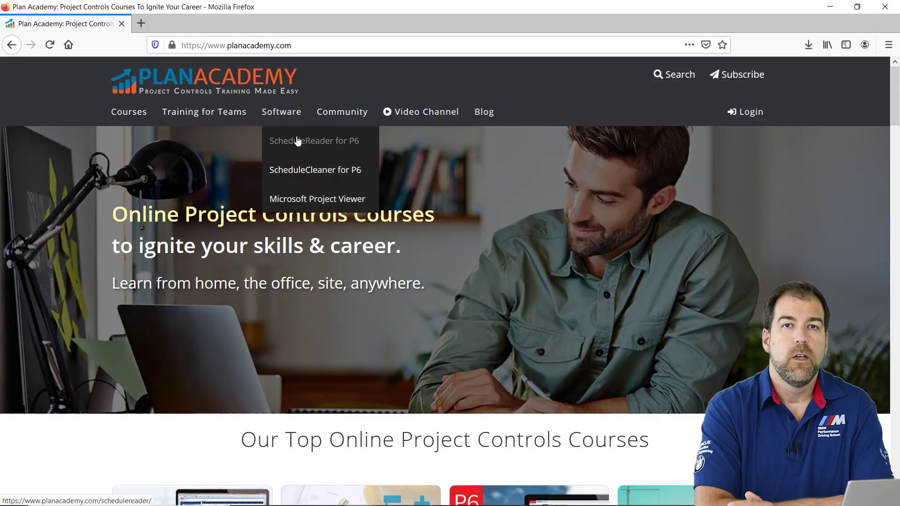
left_click(305, 177)
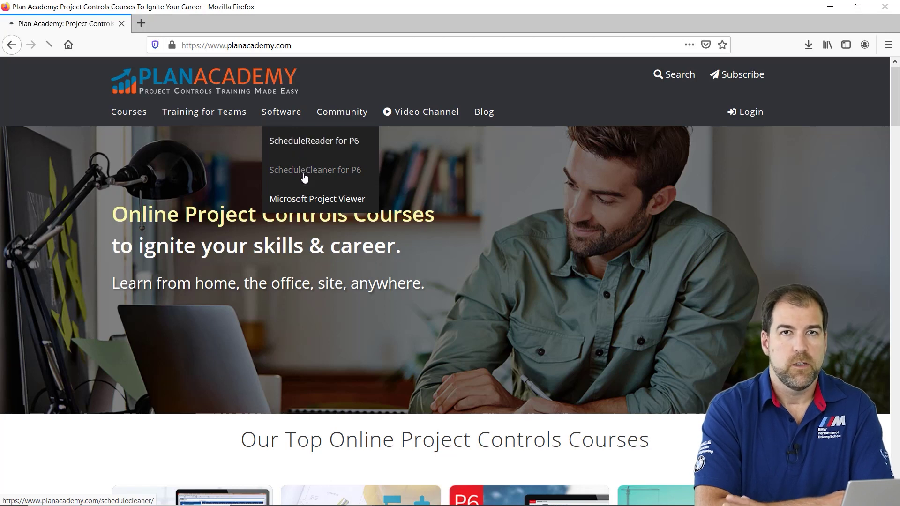